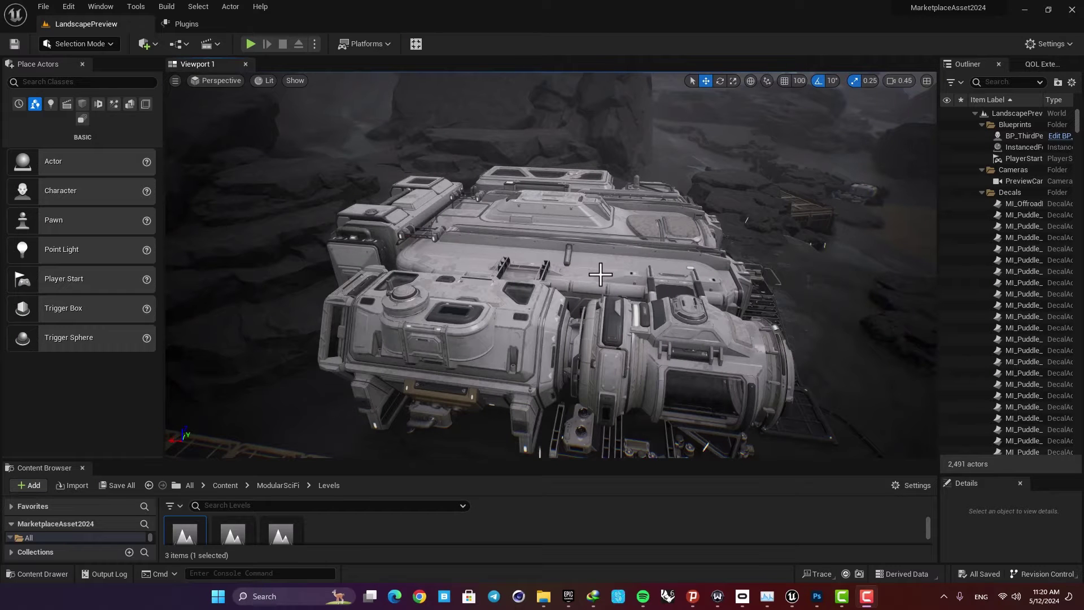
# Switch to the Epic Games Launcher, review the marketplace results for measuring tools, and return to the Unreal Editor.
pyautogui.moveTo(601, 274); pyautogui.dragTo(746, 240, button='right')
pyautogui.press('s')
pyautogui.moveTo(550, 248); pyautogui.dragTo(530, 275, button='right')
pyautogui.press('w')
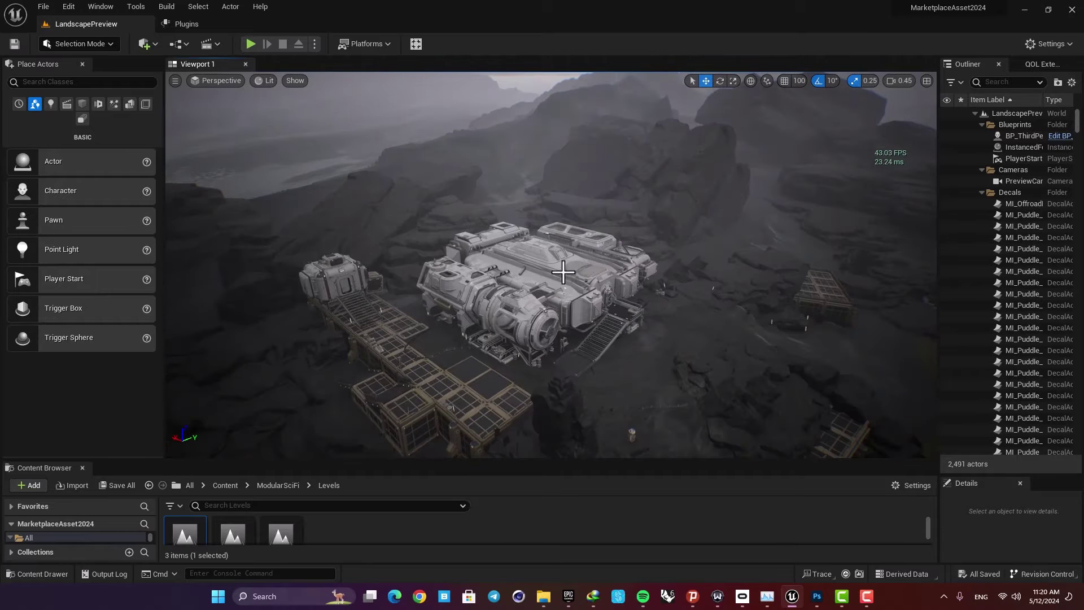
pyautogui.click(570, 597)
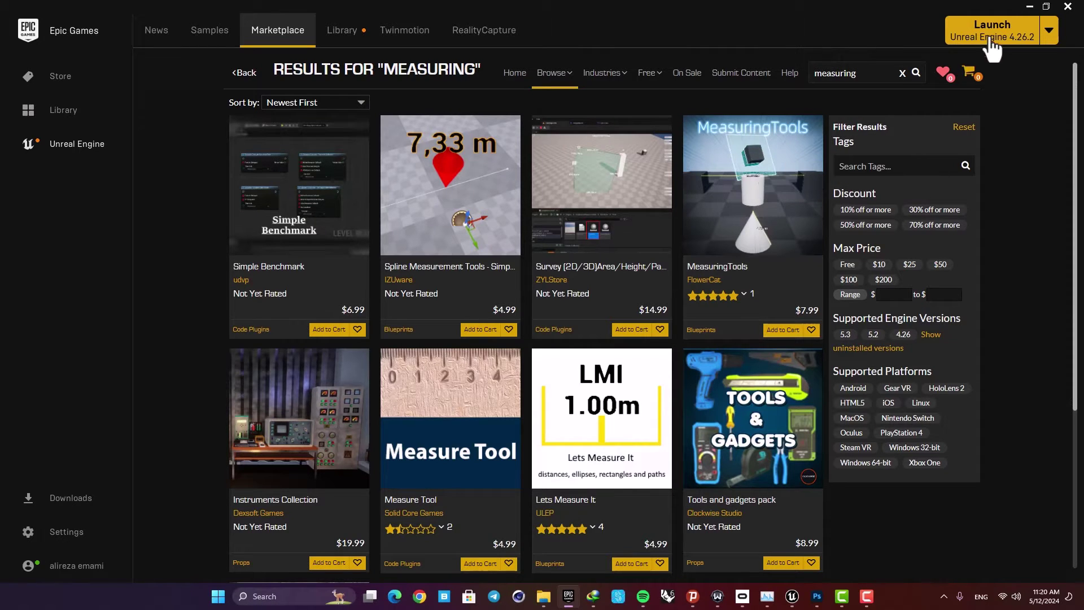
pyautogui.click(1030, 7)
# Examine the level in the orthographic Left view and return to the Perspective view.
pyautogui.moveTo(621, 285)
pyautogui.mouseDown(button='right')
pyautogui.moveTo(617, 308)
pyautogui.moveTo(553, 285)
pyautogui.moveTo(619, 289)
pyautogui.mouseUp(button='right')
pyautogui.press('w')
pyautogui.press('d')
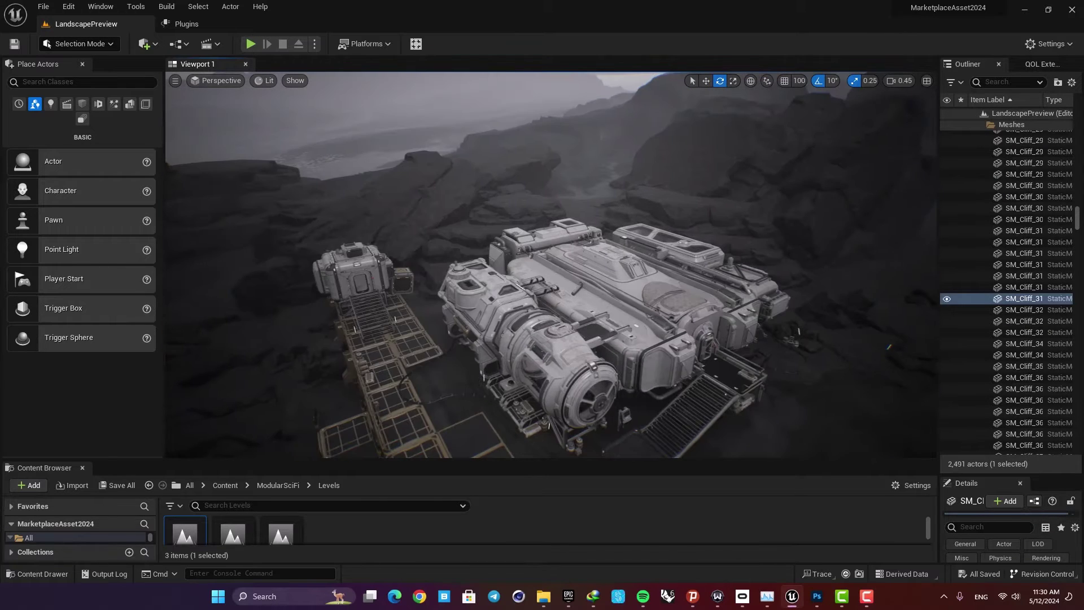
pyautogui.moveTo(254, 102)
pyautogui.mouseDown(button='right')
pyautogui.moveTo(271, 101)
pyautogui.moveTo(254, 103)
pyautogui.mouseUp(button='right')
pyautogui.click(222, 80)
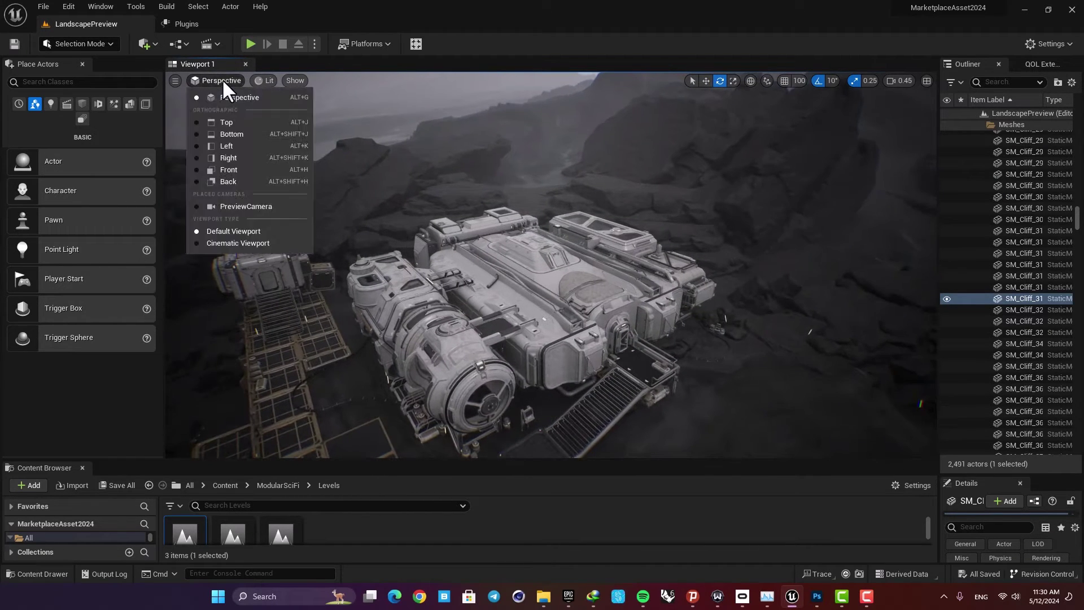
pyautogui.click(230, 145)
pyautogui.scroll(-2, 536, 263)
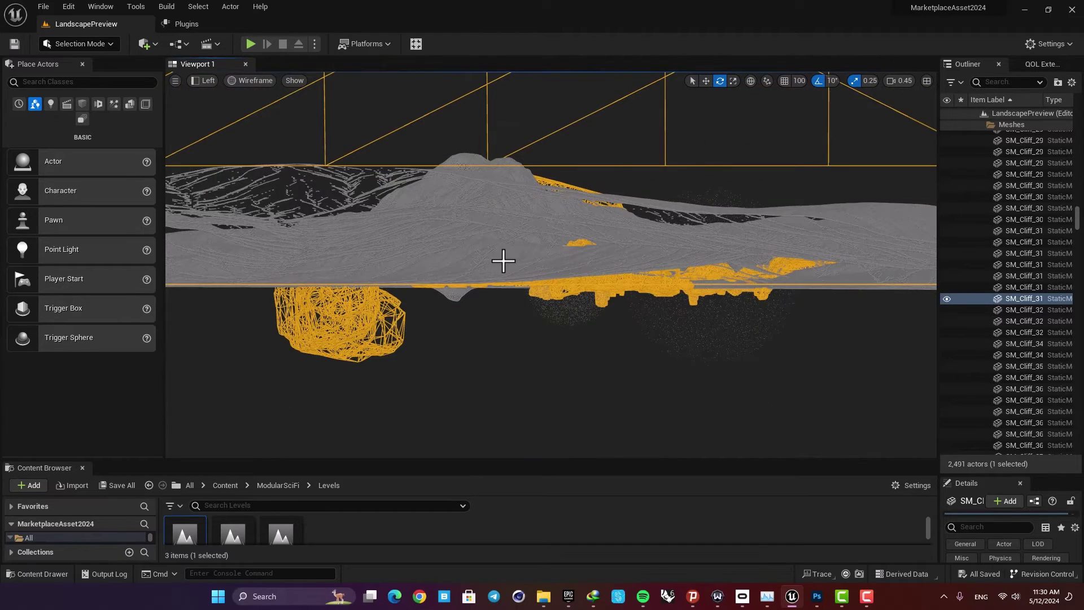
pyautogui.scroll(4, 477, 256)
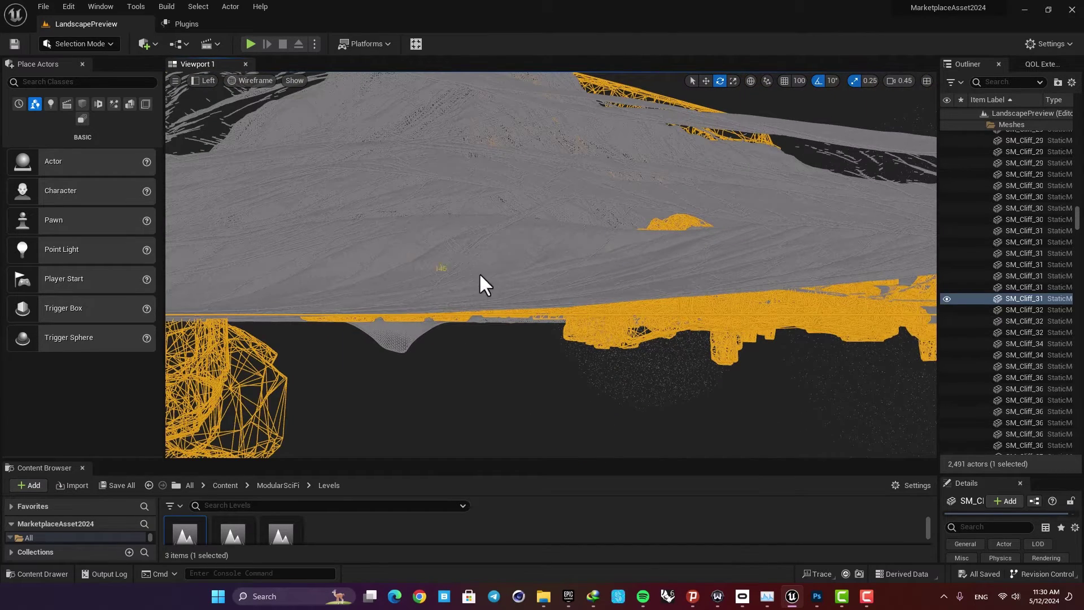
pyautogui.moveTo(577, 264); pyautogui.dragTo(668, 262, button='middle')
pyautogui.click(209, 83)
pyautogui.click(226, 97)
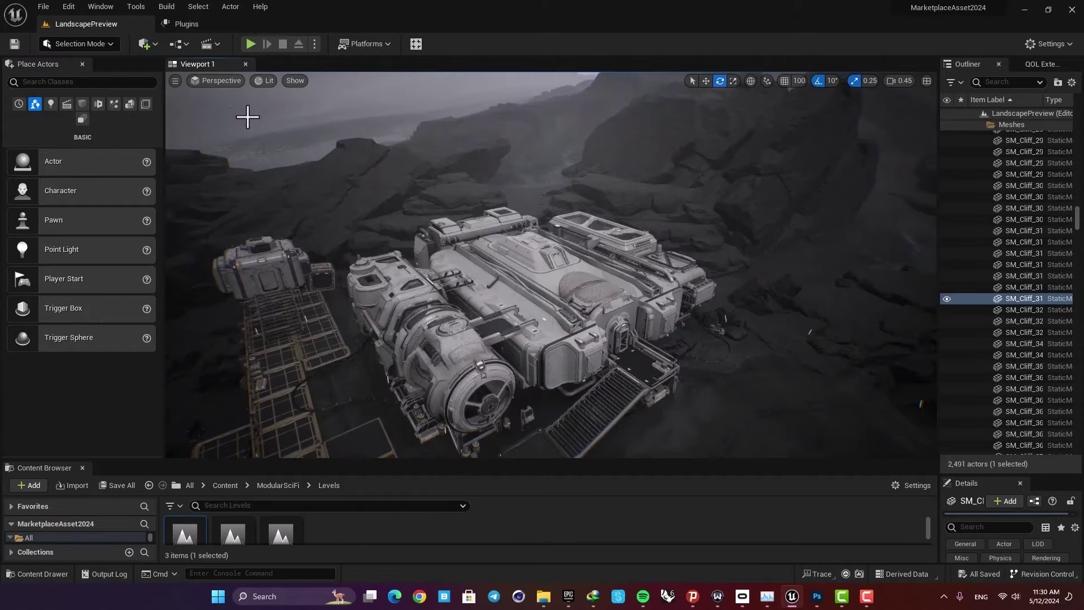
# Select the living module beside the main station and frame it in the orthographic Top view.
pyautogui.moveTo(552, 264); pyautogui.dragTo(519, 284, button='right')
pyautogui.click(401, 276)
pyautogui.click(210, 83)
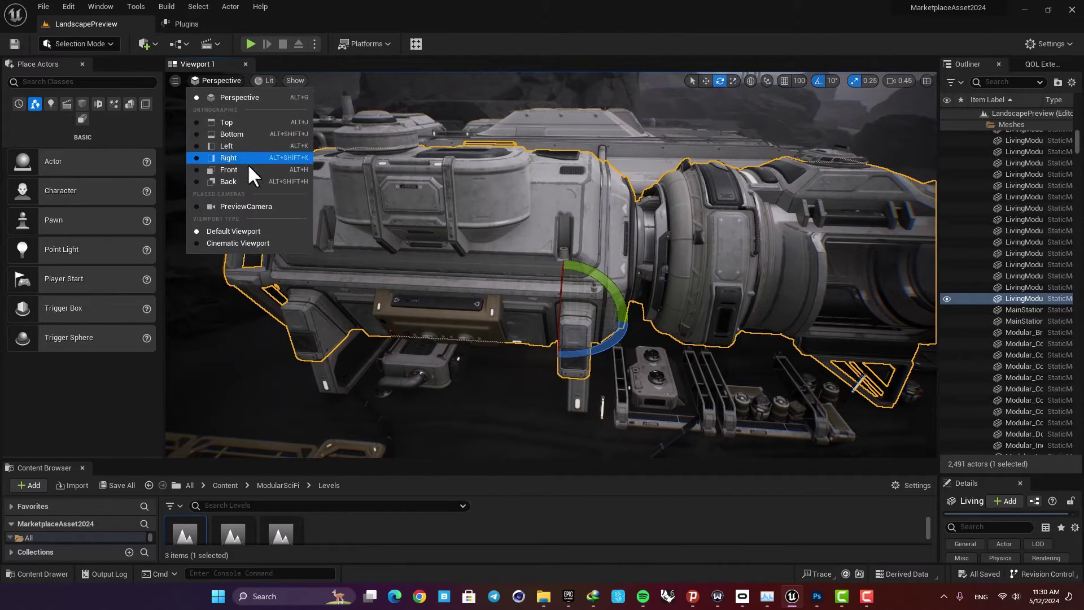
pyautogui.click(236, 123)
pyautogui.press('f')
pyautogui.scroll(11, 564, 259)
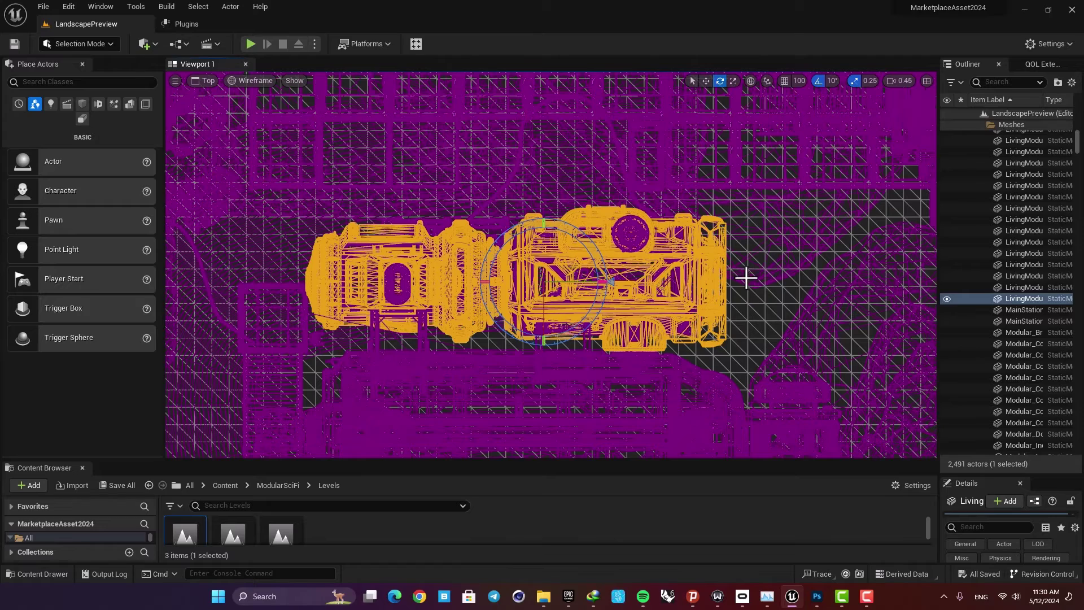
pyautogui.scroll(2, 484, 271)
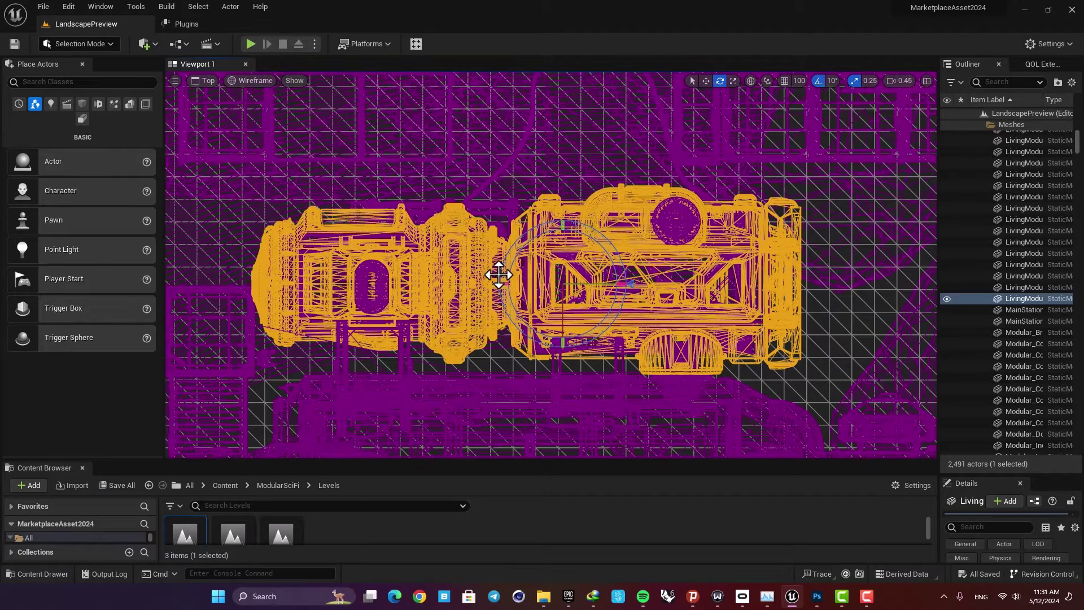
# Isolate the selected living module so it is the only actor shown.
pyautogui.rightClick(455, 239)
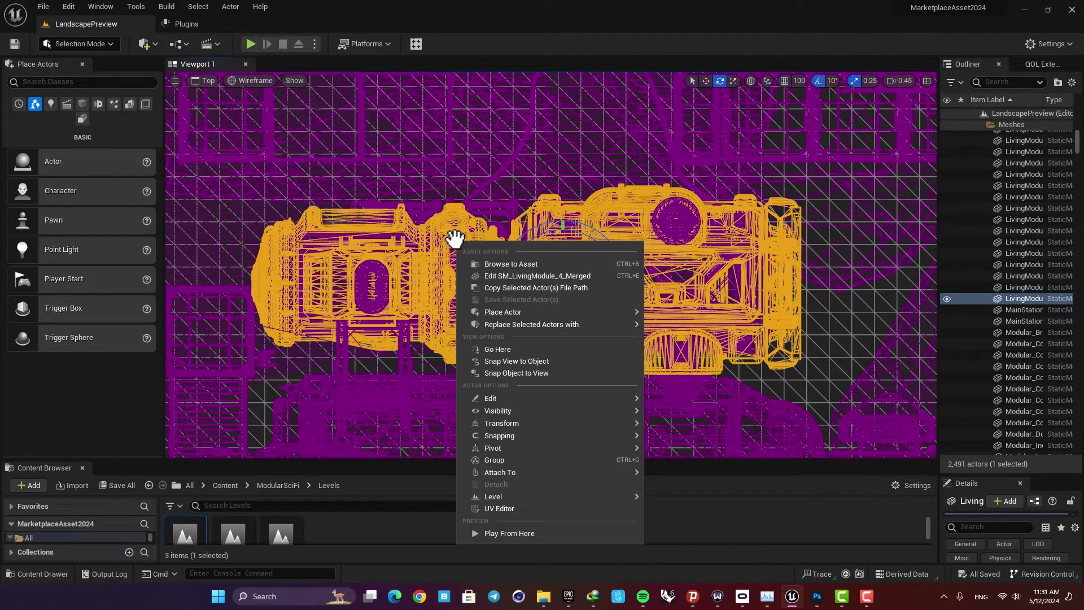
pyautogui.moveTo(524, 411)
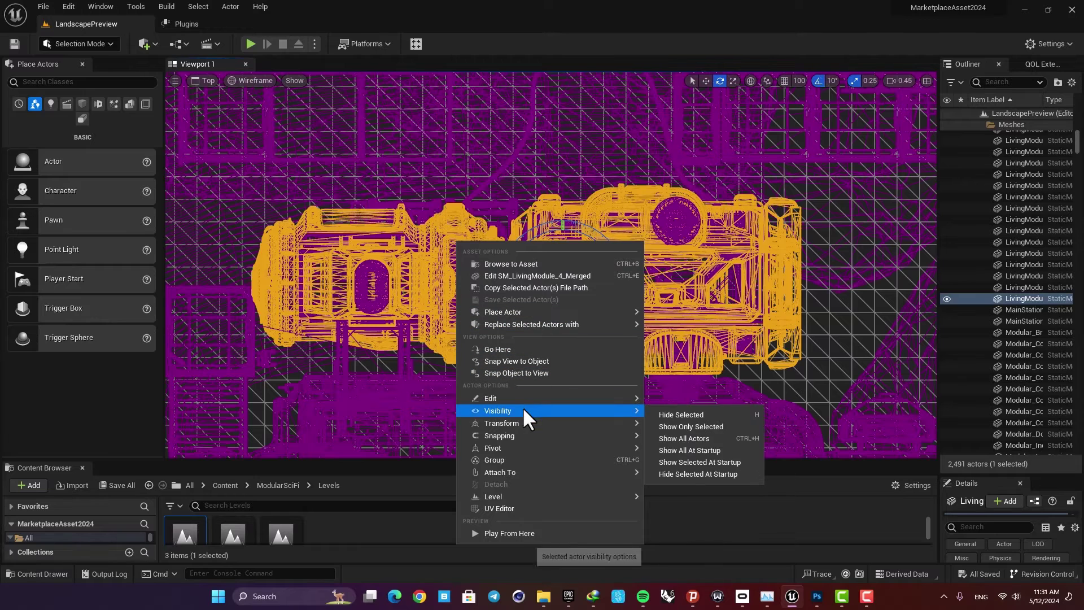
pyautogui.click(698, 426)
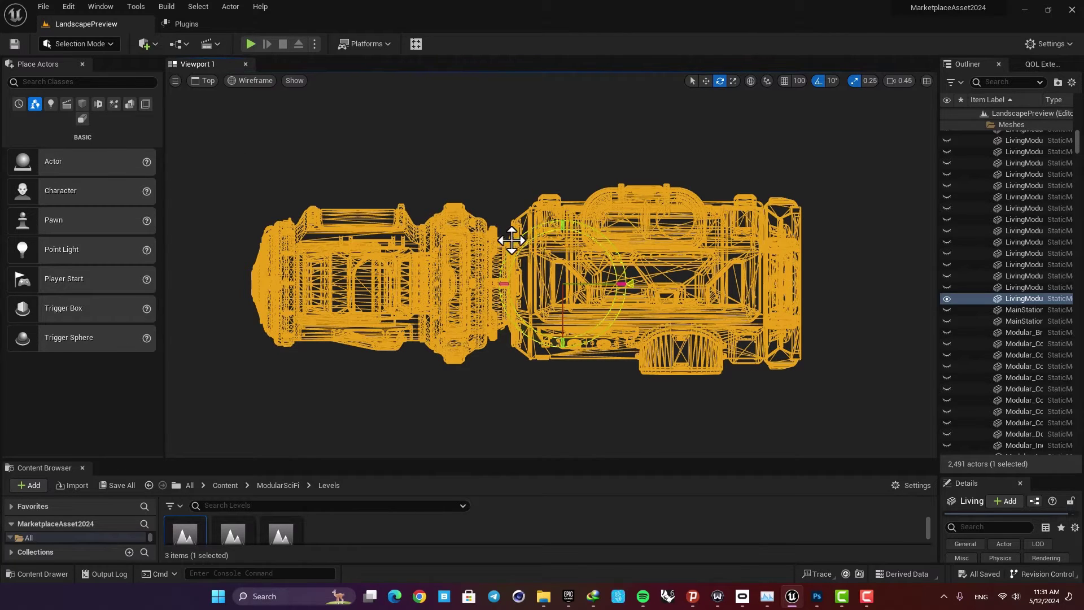
# Deselect the living module and measure its horizontal length in the top view.
pyautogui.click(490, 175)
pyautogui.scroll(-1, 484, 178)
pyautogui.scroll(1, 353, 188)
pyautogui.moveTo(290, 167)
pyautogui.mouseDown(button='middle')
pyautogui.moveTo(600, 172)
pyautogui.moveTo(658, 158)
pyautogui.moveTo(790, 171)
pyautogui.mouseUp(button='middle')
pyautogui.scroll(1, 794, 170)
pyautogui.scroll(1, 225, 159)
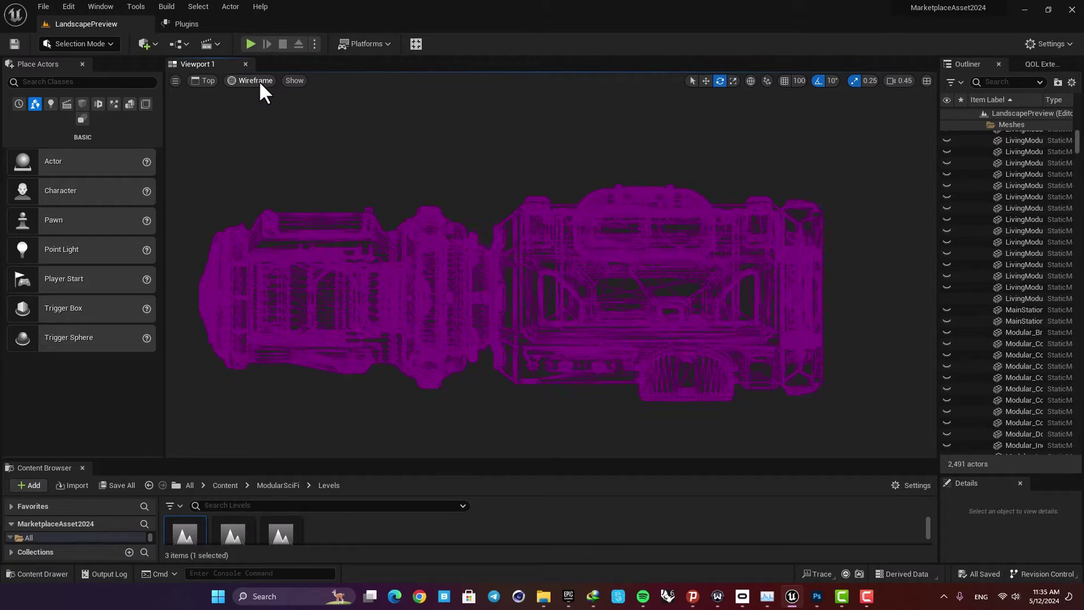
# Try Lit shading on the top view and set the view mode to Unlit.
pyautogui.click(255, 80)
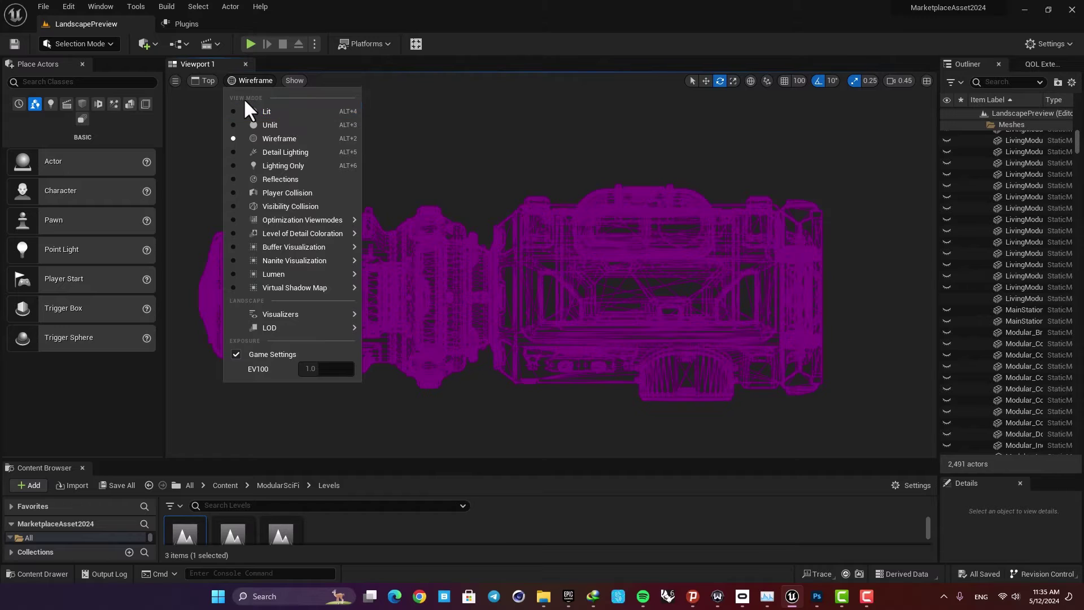
pyautogui.click(272, 113)
pyautogui.hotkey('alt', '4')
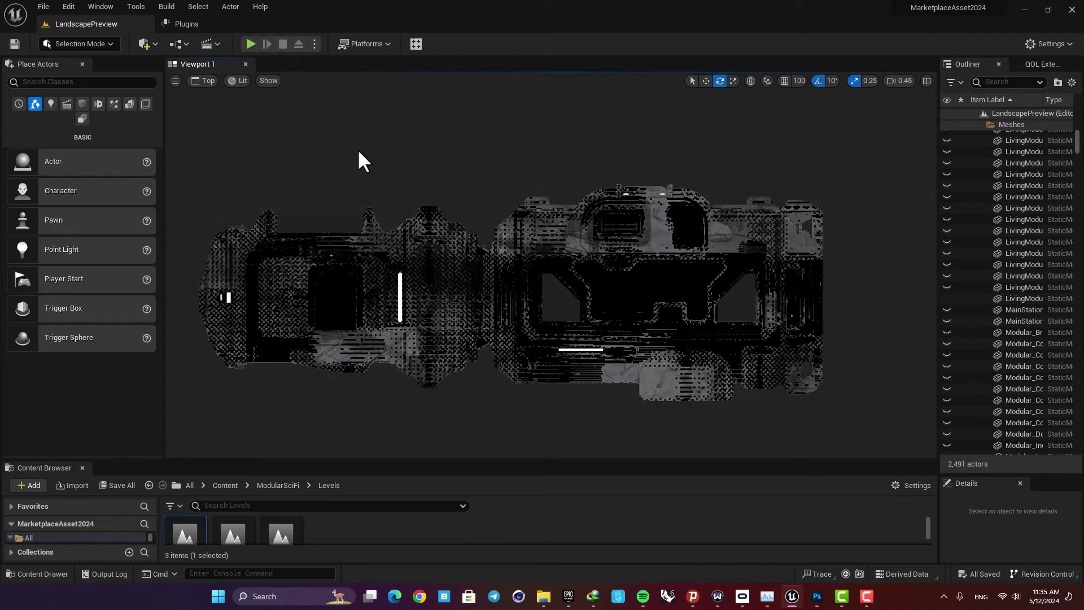
pyautogui.click(243, 80)
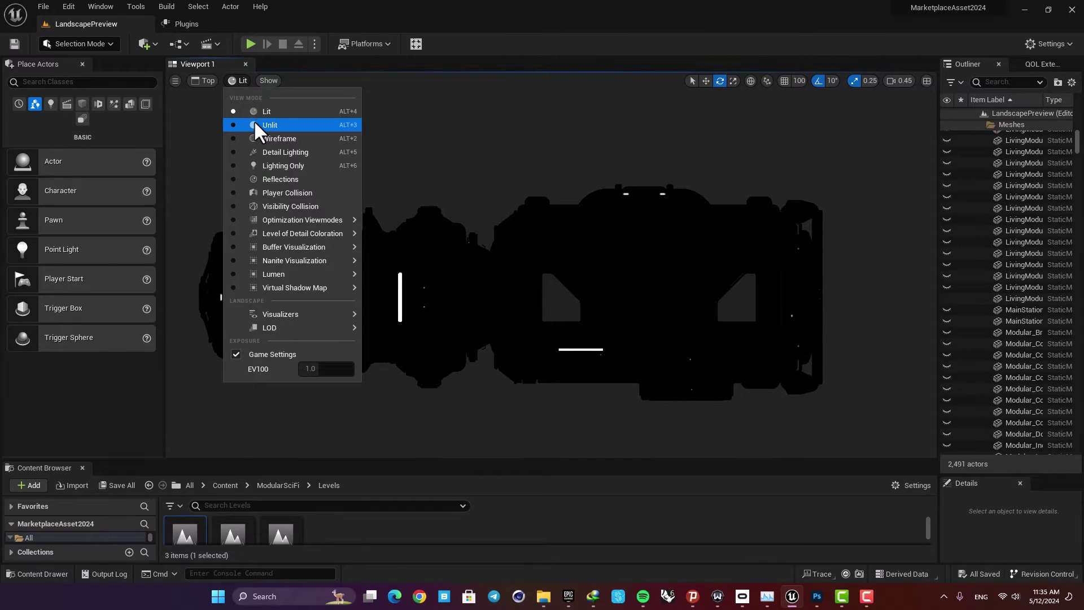
pyautogui.click(287, 125)
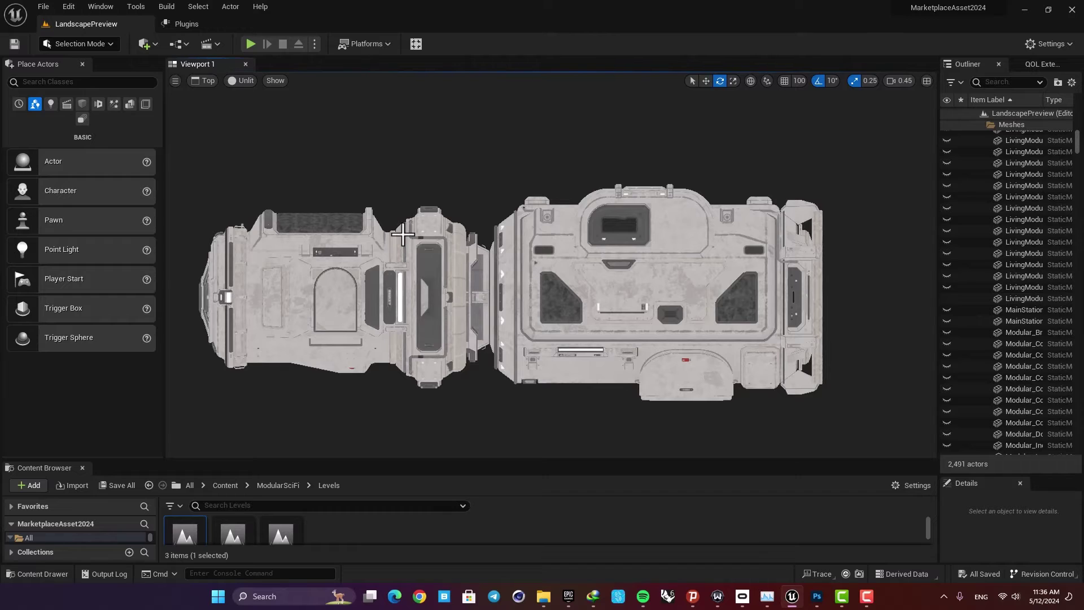
# Display the grid in the top view and measure a short horizontal distance above the living module's end.
pyautogui.click(275, 81)
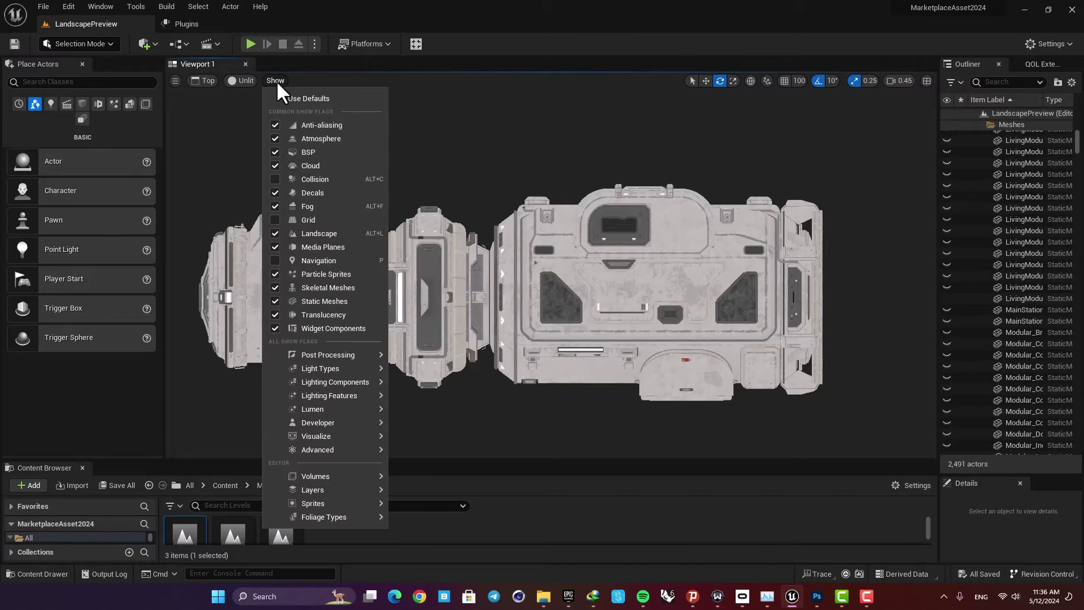
pyautogui.click(306, 221)
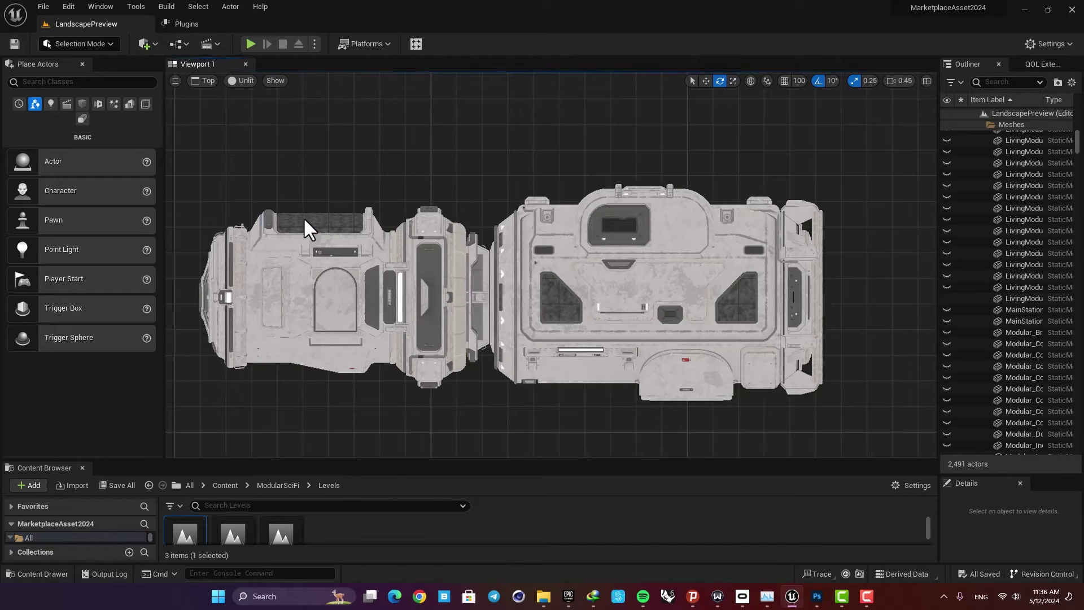
pyautogui.click(784, 81)
pyautogui.moveTo(280, 153); pyautogui.dragTo(204, 153, button='middle')
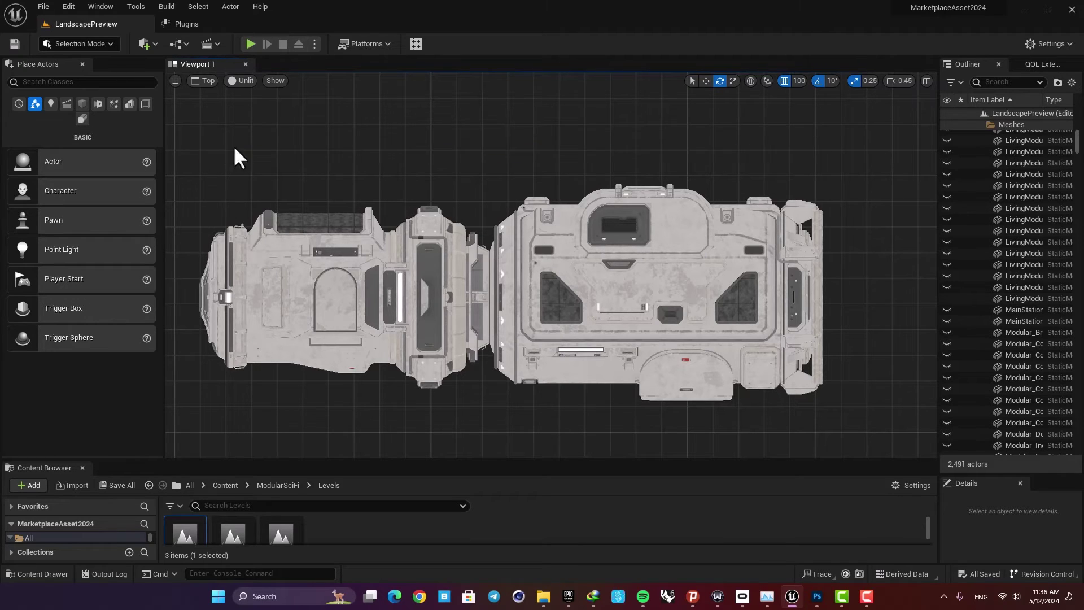
# Enable grid snapping, trying a grid size of 50 before setting it to 1.
pyautogui.click(799, 82)
pyautogui.click(819, 153)
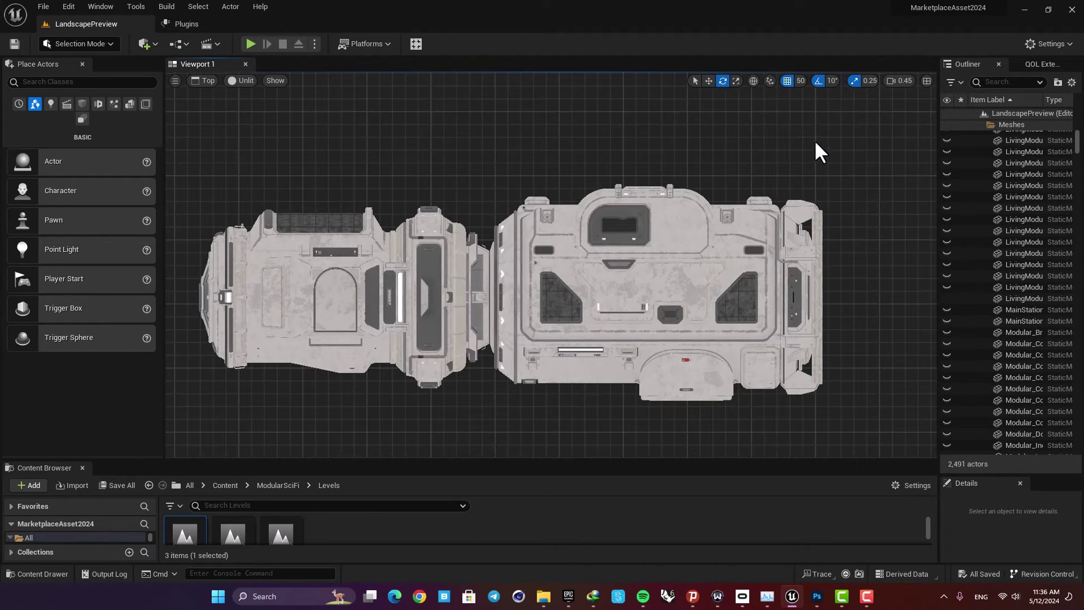
pyautogui.click(801, 82)
pyautogui.click(819, 123)
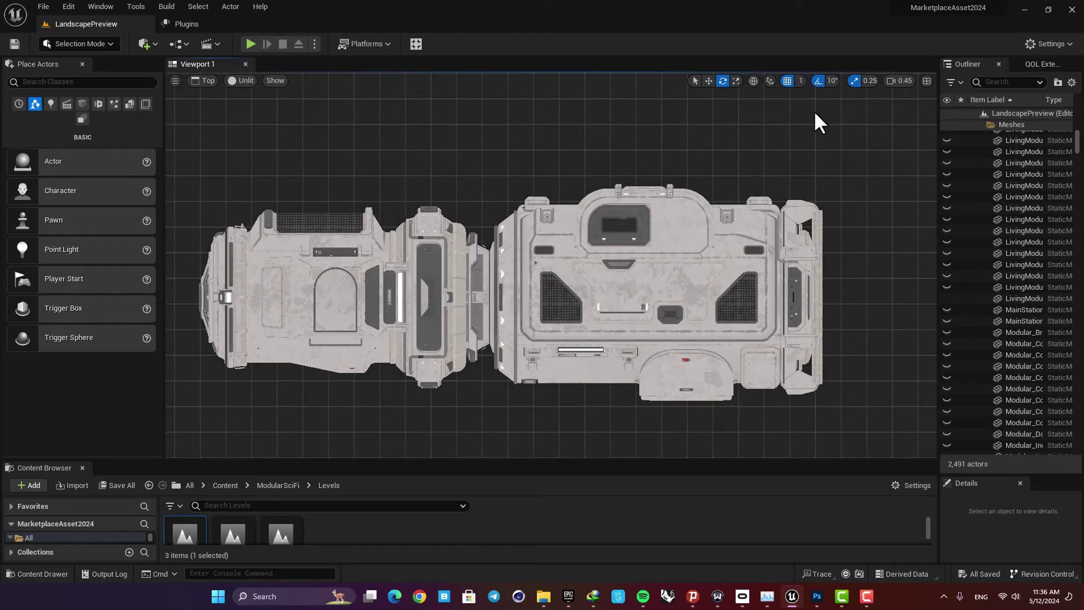
# Measure a diagonal distance at the living module's outer corner and set the grid snap size to 50.
pyautogui.scroll(8, 809, 192)
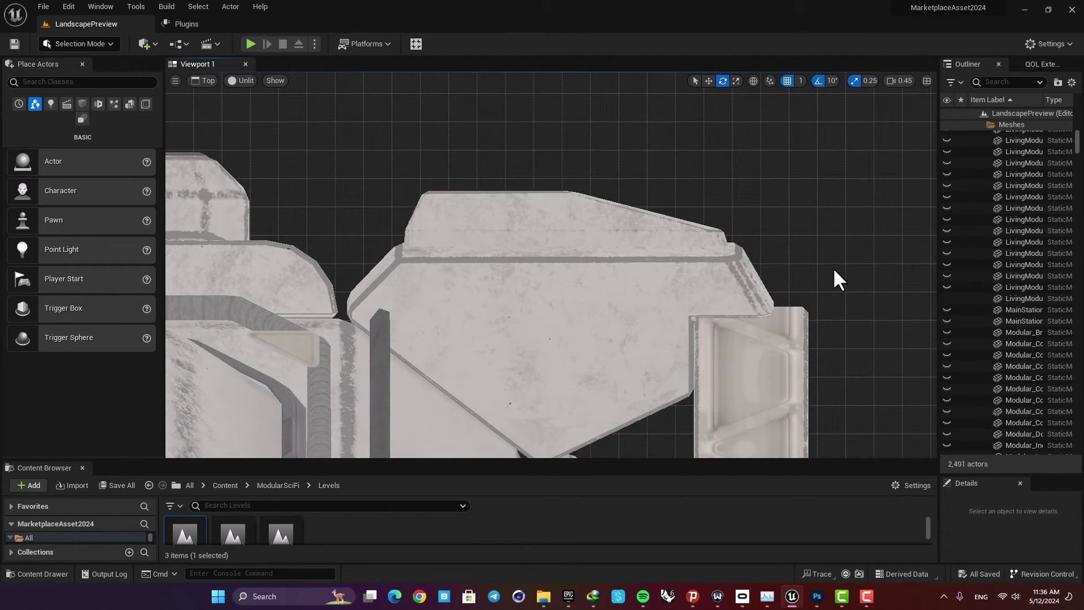
pyautogui.moveTo(816, 291)
pyautogui.mouseDown(button='middle')
pyautogui.moveTo(730, 204)
pyautogui.moveTo(738, 210)
pyautogui.mouseUp(button='middle')
pyautogui.click(801, 80)
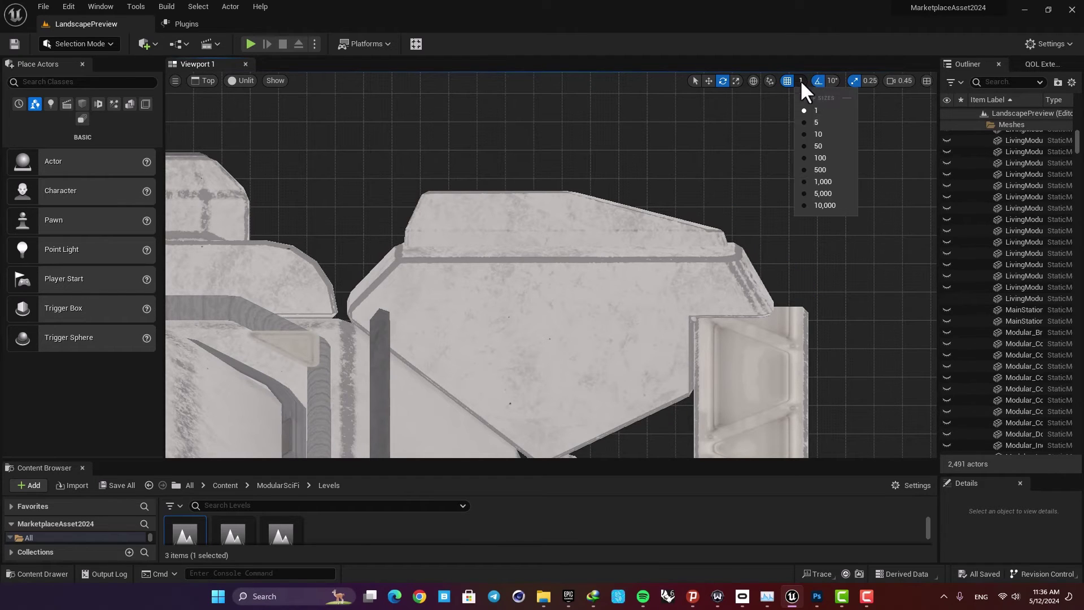
pyautogui.click(823, 146)
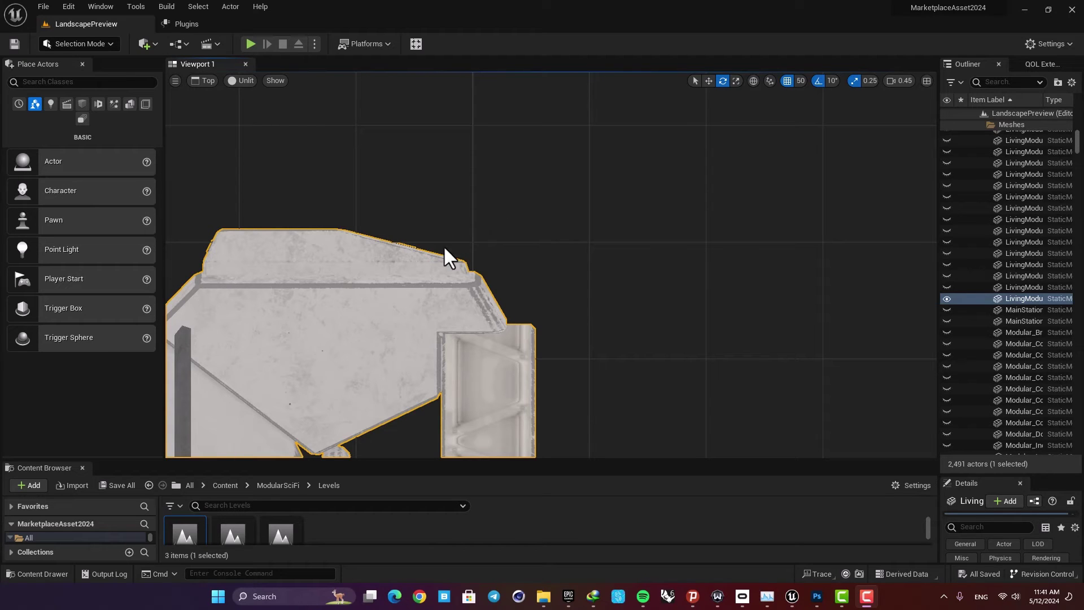
# Show all actors in the level again around the living module.
pyautogui.scroll(-2, 367, 262)
pyautogui.rightClick(379, 254)
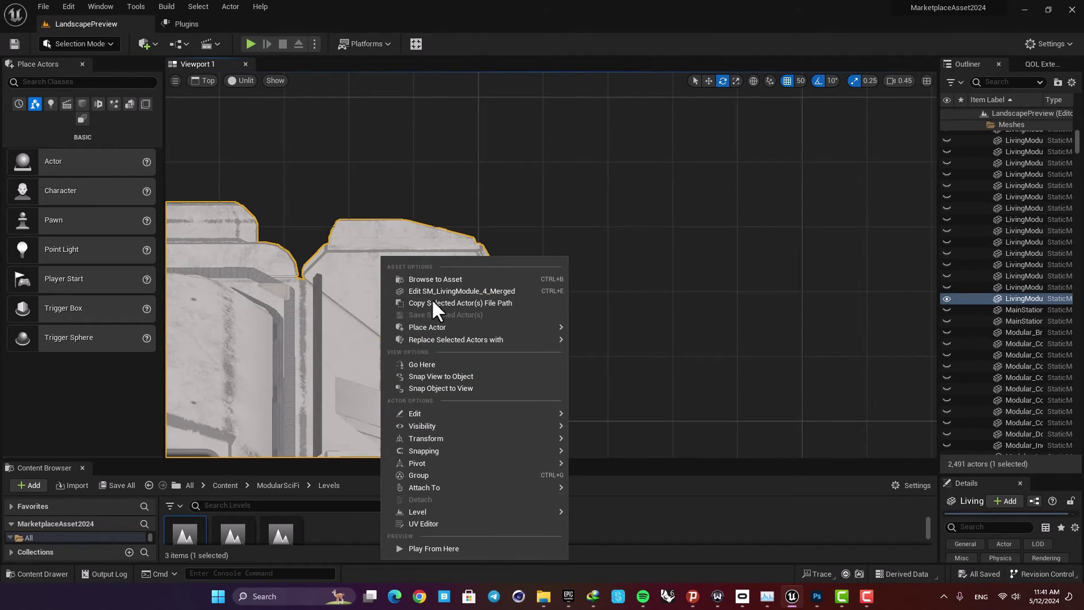
pyautogui.moveTo(455, 426)
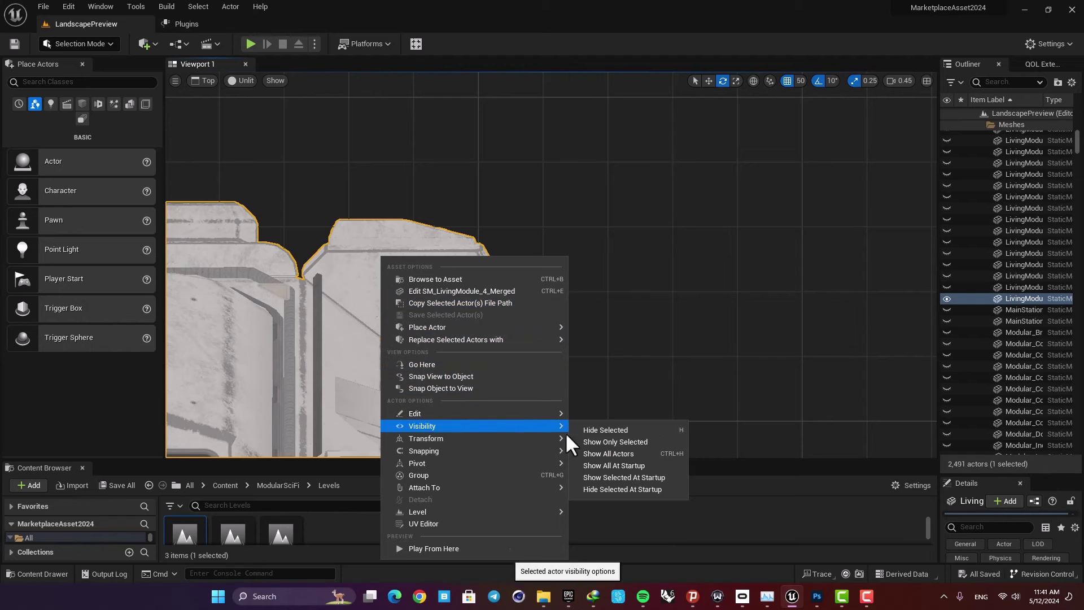
pyautogui.click(639, 454)
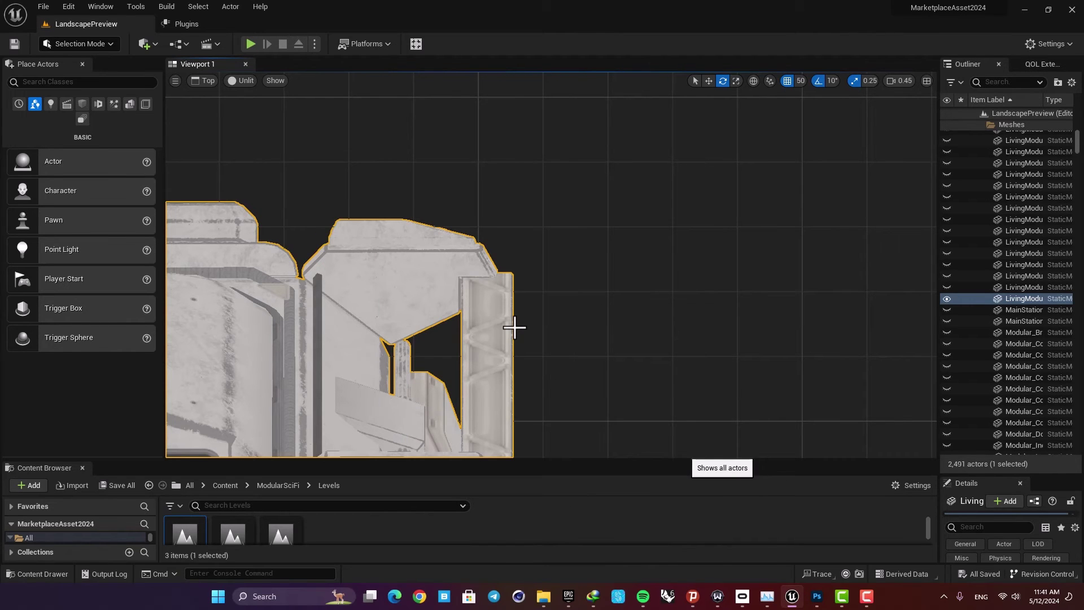
pyautogui.scroll(-3, 514, 325)
pyautogui.scroll(-8, 515, 322)
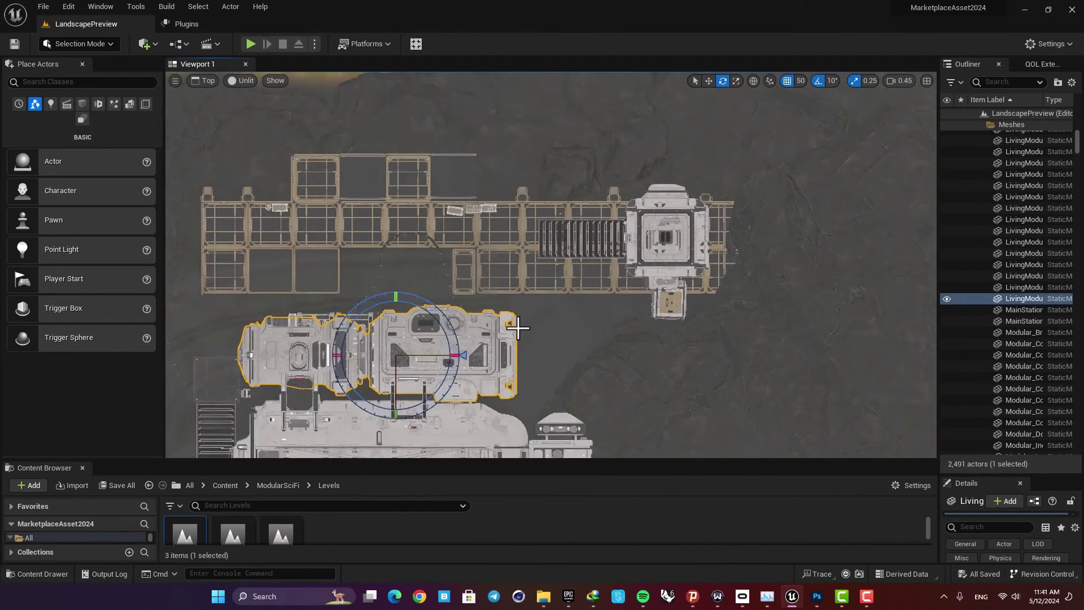
# Examine the whole base and its surroundings in the top view and clear the selection.
pyautogui.moveTo(557, 355); pyautogui.dragTo(641, 160, button='right')
pyautogui.scroll(3, 513, 219)
pyautogui.scroll(-4, 501, 222)
pyautogui.moveTo(501, 222); pyautogui.dragTo(545, 247, button='right')
pyautogui.click(527, 220)
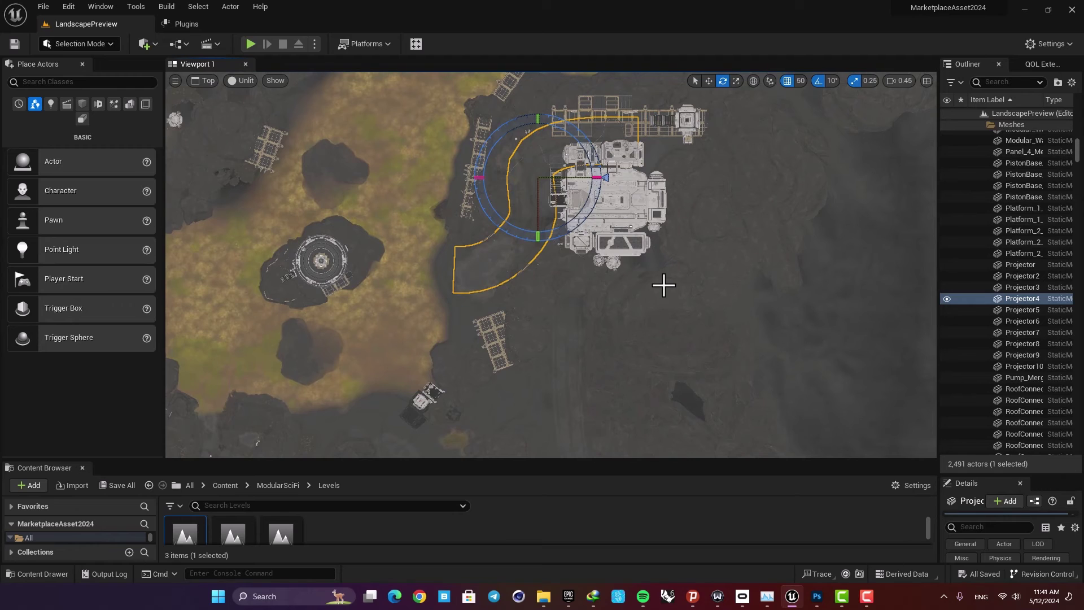
pyautogui.click(607, 210)
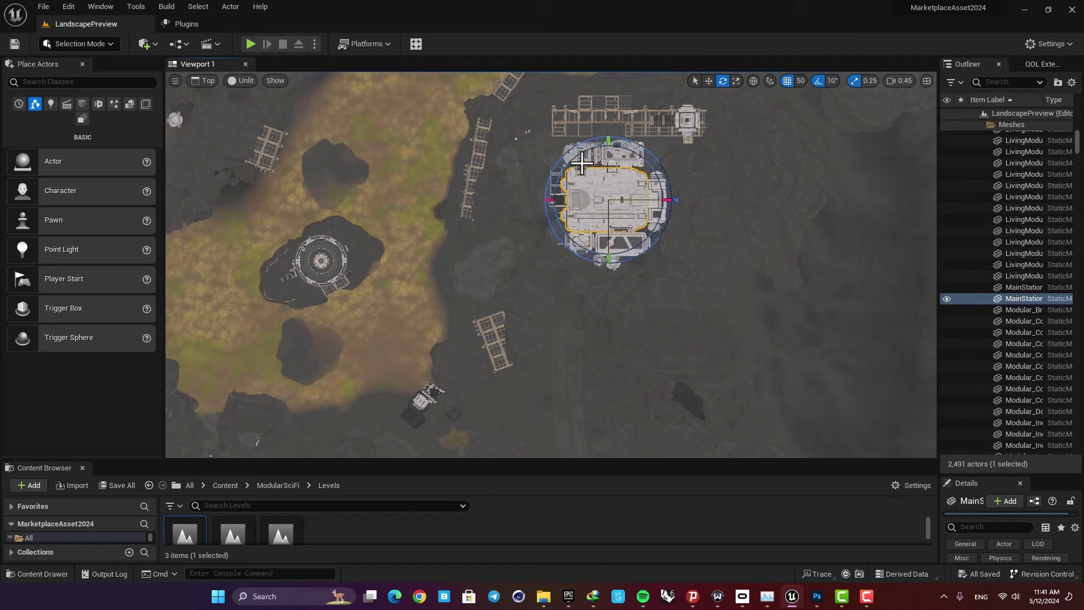
pyautogui.click(508, 117)
pyautogui.press('Escape')
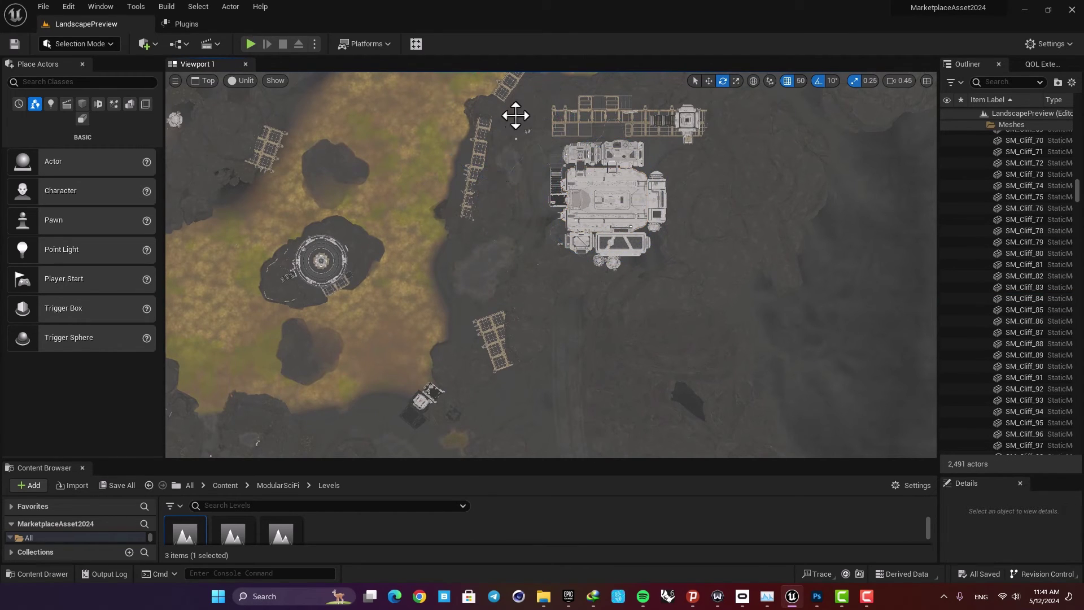